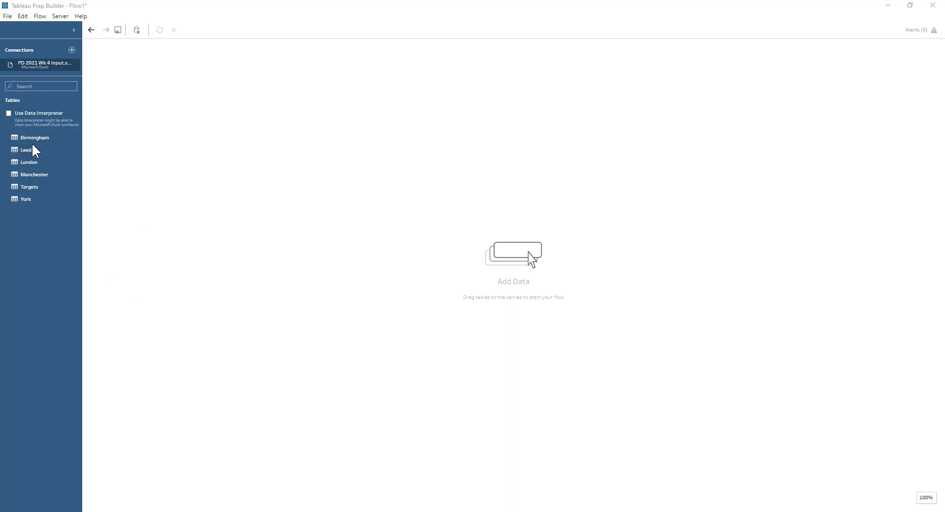
# Add the Birmingham table from the workbook to the flow canvas as an input
pyautogui.moveTo(34, 140); pyautogui.dragTo(113, 104)
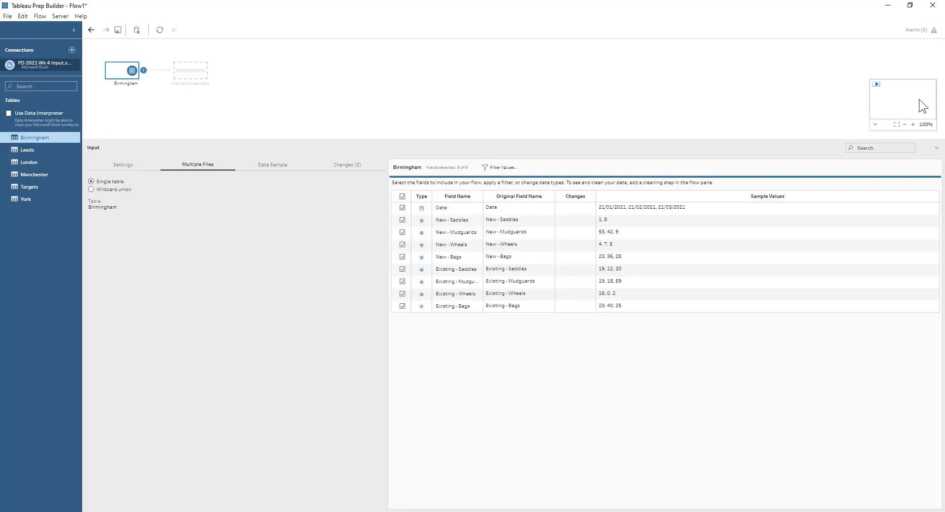
pyautogui.click(913, 123)
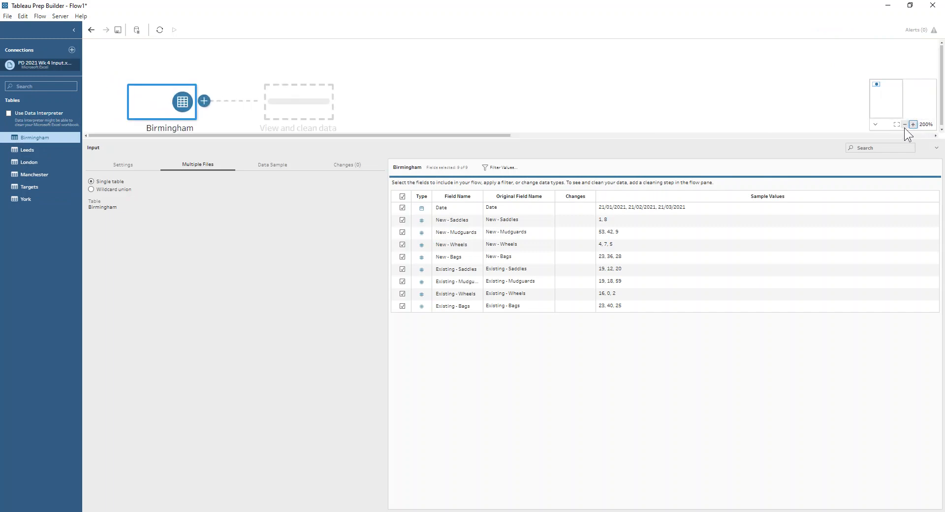
pyautogui.click(905, 124)
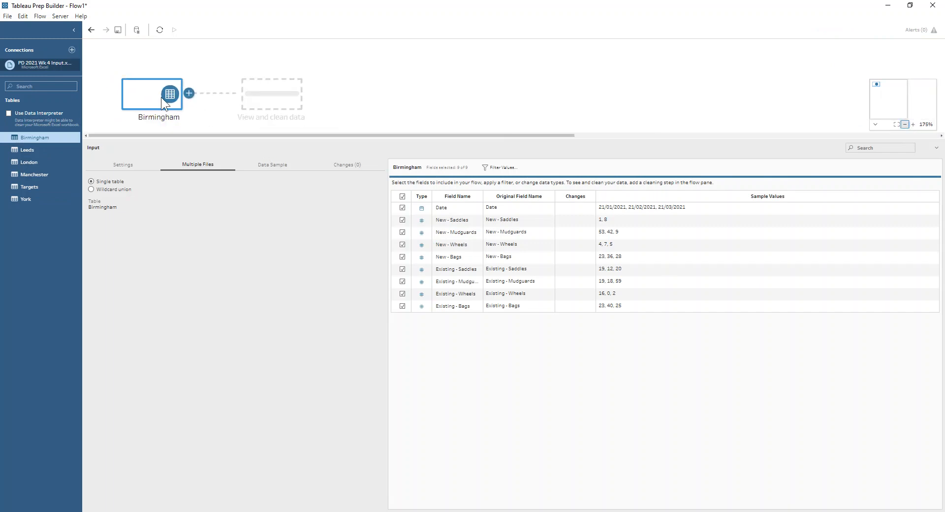
# Switch the input to a wildcard union of all sheets, excluding sheets matching Targets, and apply it
pyautogui.click(92, 190)
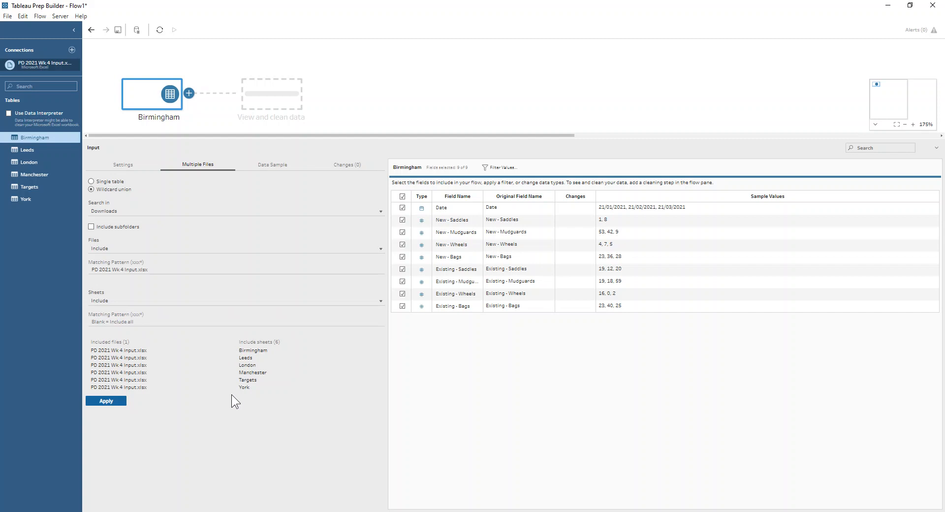
pyautogui.click(105, 301)
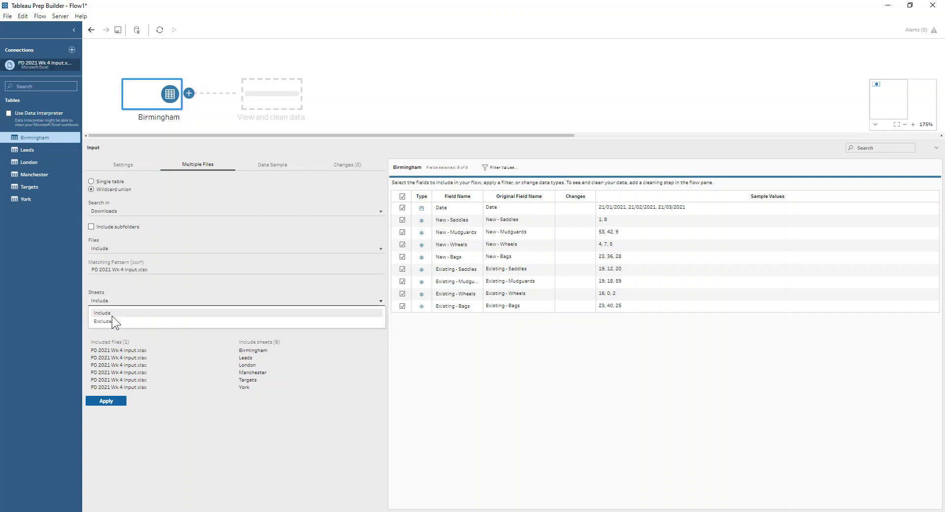
pyautogui.click(116, 321)
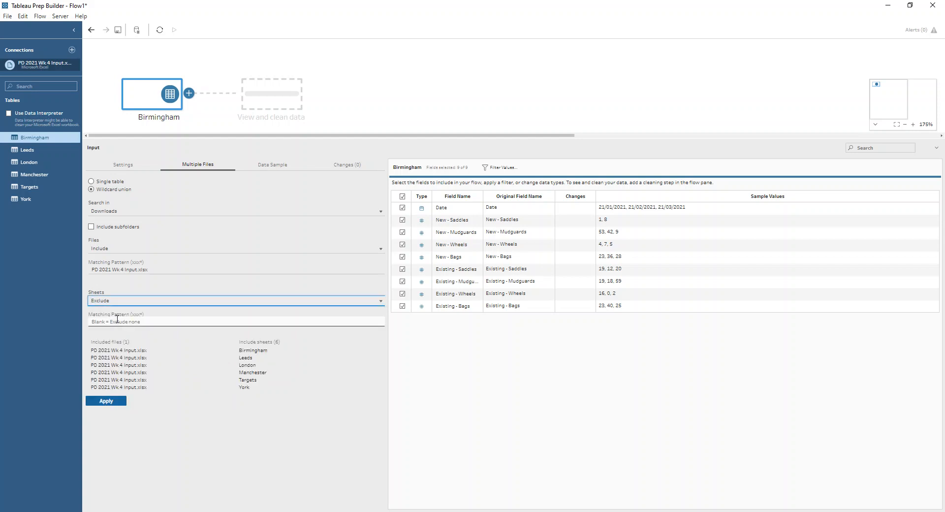
pyautogui.write('Targets')
pyautogui.click(112, 399)
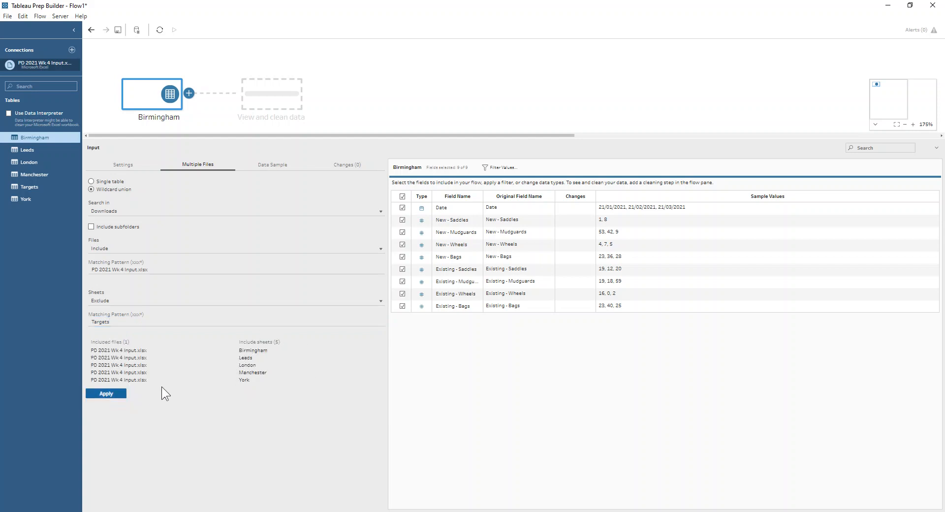
pyautogui.click(106, 393)
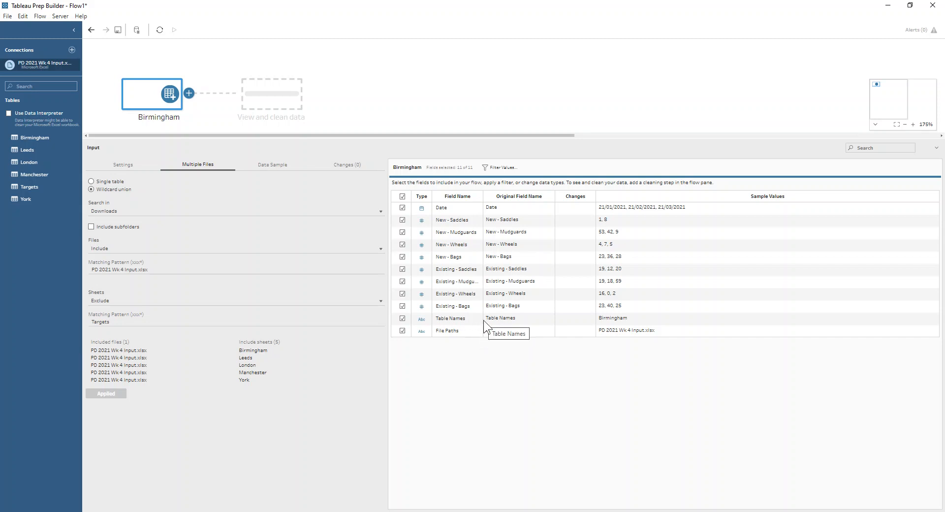
# Rename the Table Names field to Store and exclude the File Paths field from the input
pyautogui.doubleClick(464, 319)
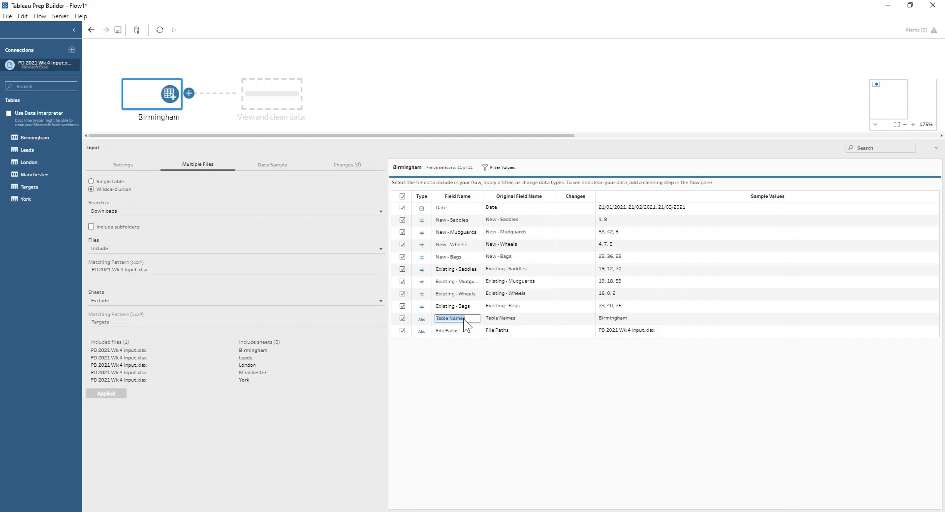
pyautogui.write('Store')
pyautogui.press('Return')
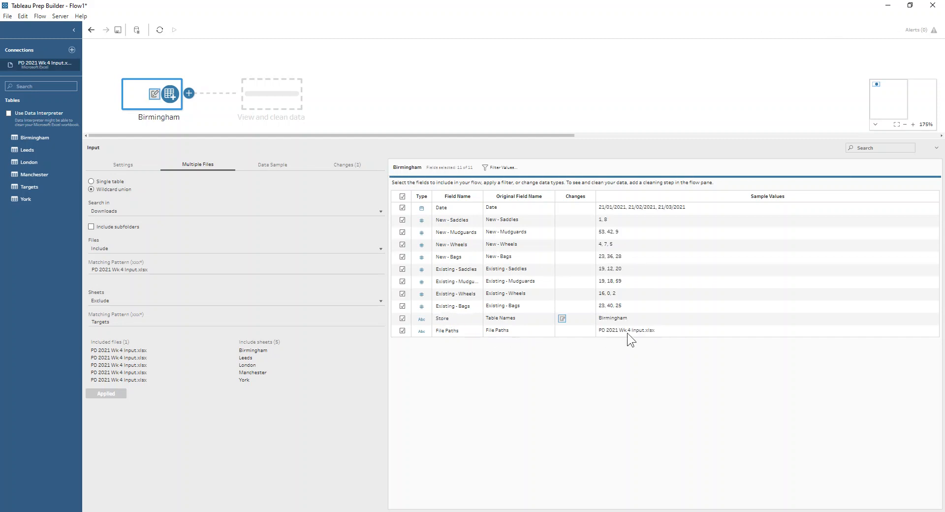
pyautogui.click(403, 331)
# Add a Pivot step and pivot columns to rows using wildcard search on "-"
pyautogui.click(191, 92)
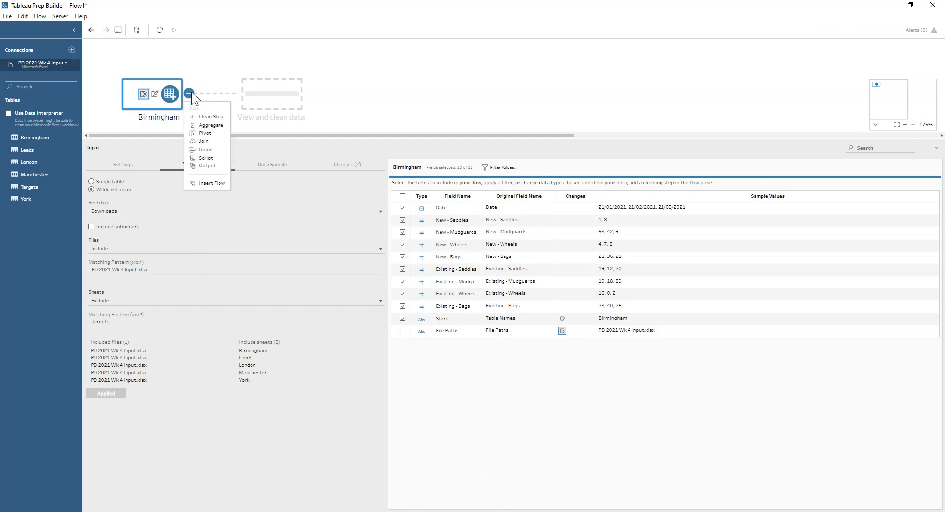
pyautogui.click(202, 133)
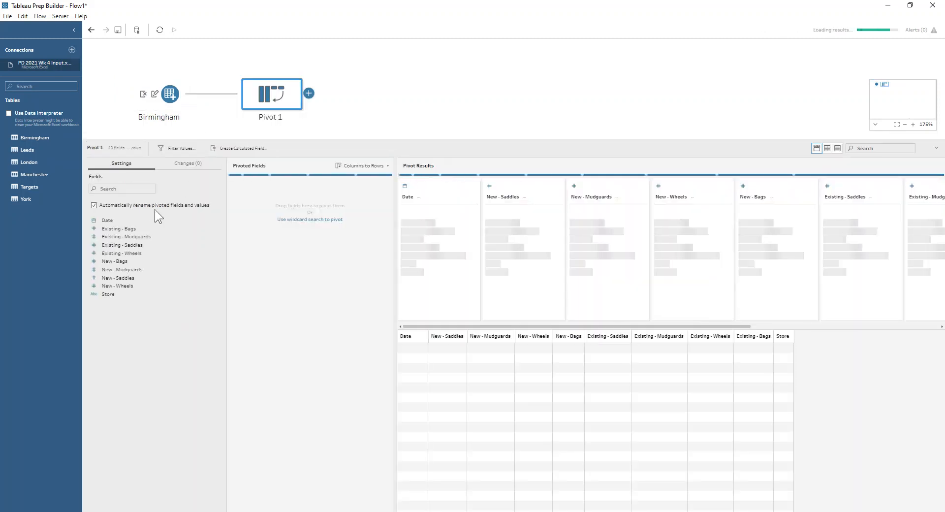
pyautogui.click(387, 165)
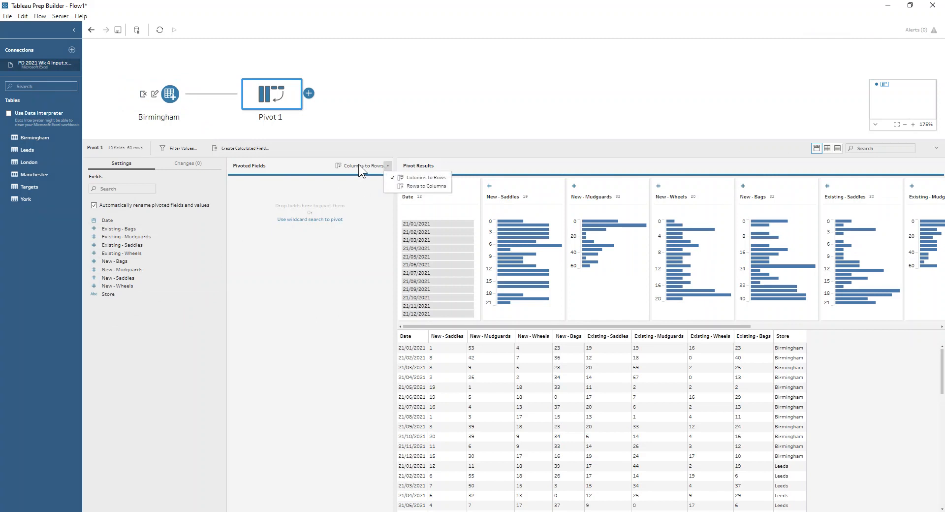
pyautogui.click(320, 220)
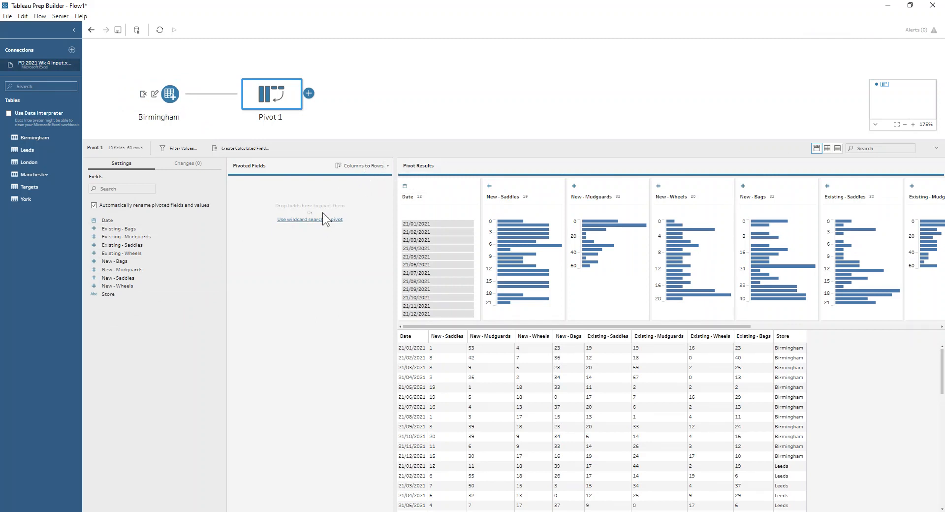
pyautogui.write('-')
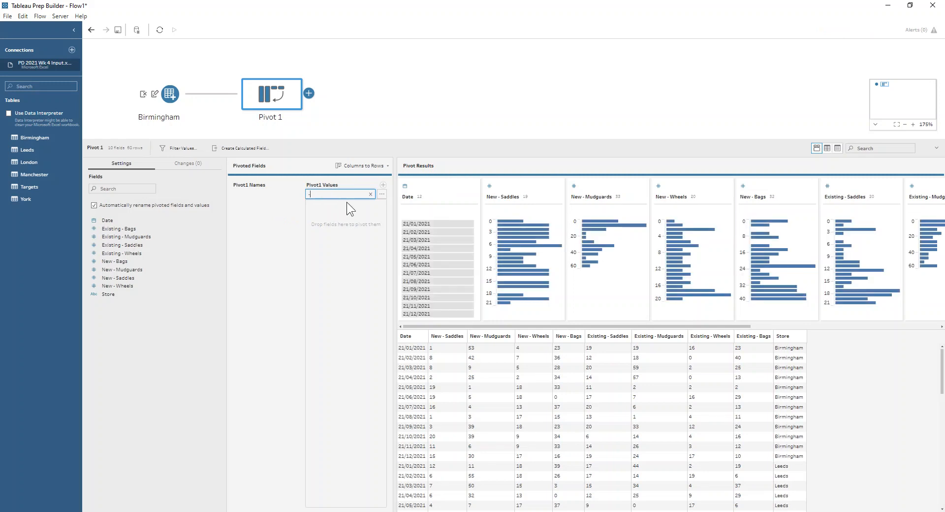
pyautogui.press('Return')
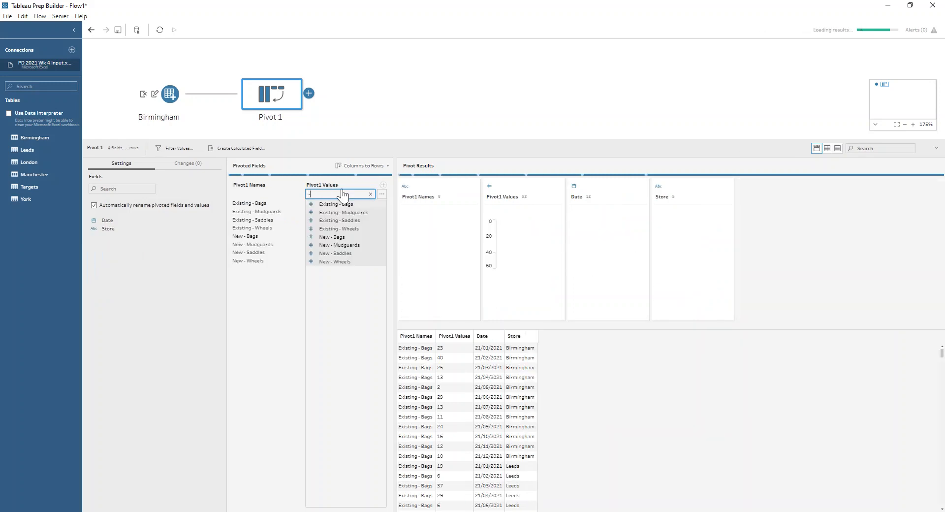
# Add a Clean step after the pivot and rename Pivot1 Values to Products Sold
pyautogui.click(308, 93)
pyautogui.click(321, 114)
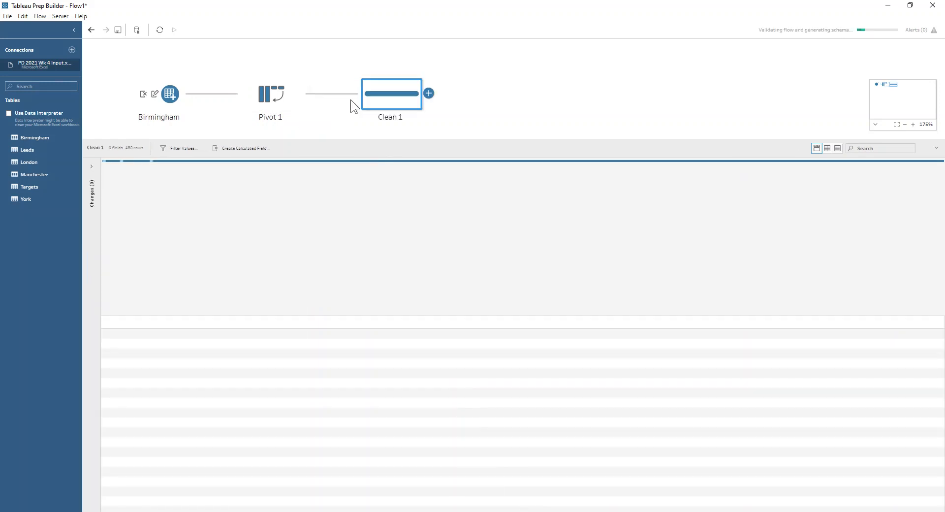
pyautogui.doubleClick(209, 182)
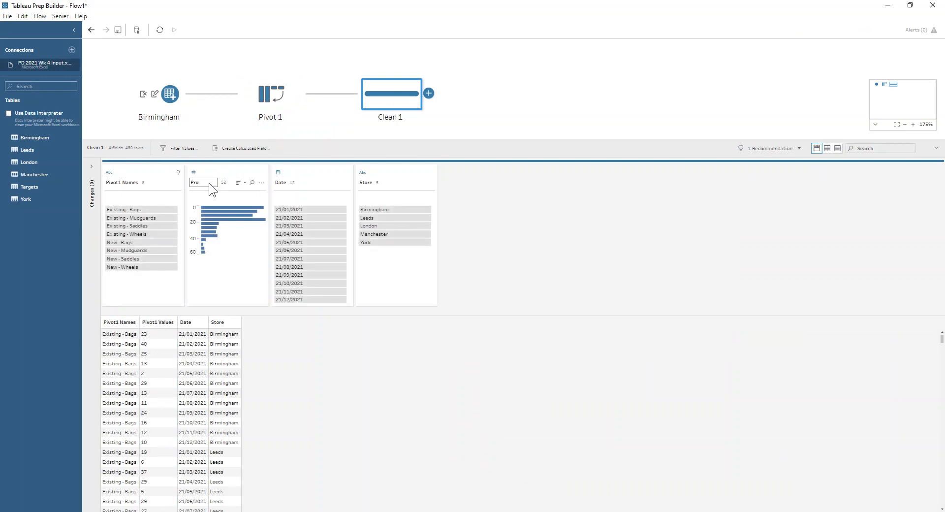
pyautogui.write('Products Sold')
pyautogui.press('Return')
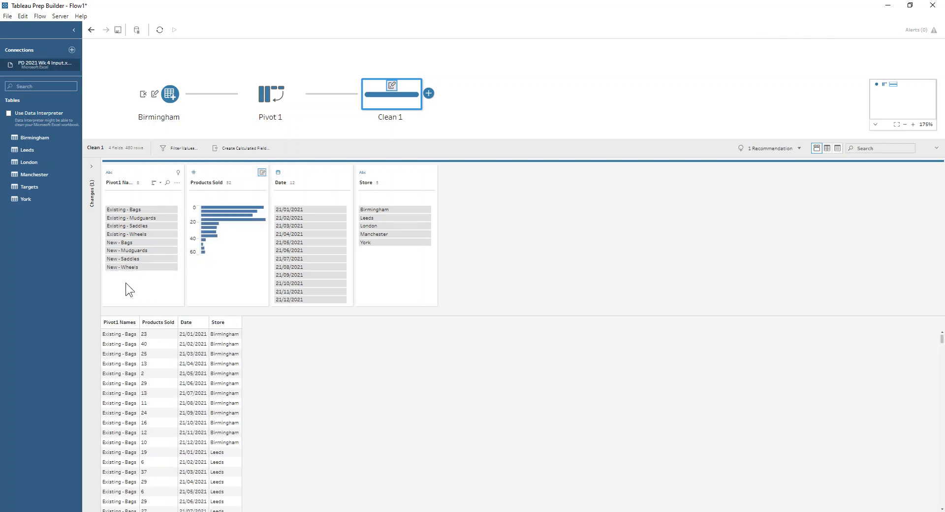
# Split Pivot1 Names automatically, then remove the middle split field and the original Pivot1 Names field
pyautogui.click(178, 173)
pyautogui.click(188, 151)
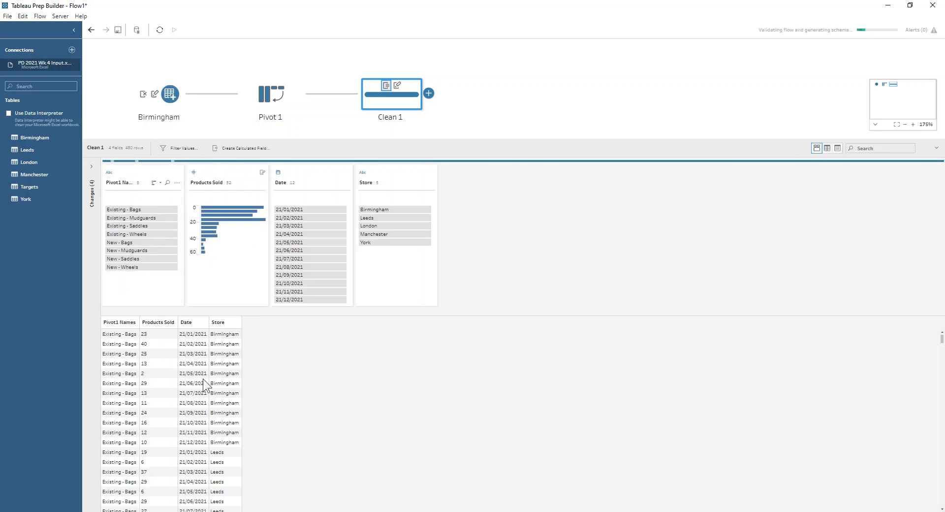
pyautogui.click(222, 167)
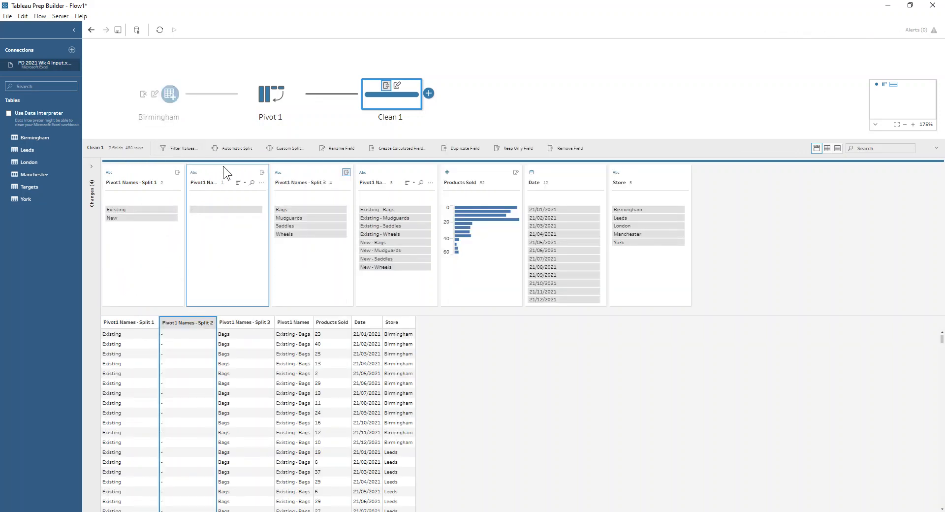
pyautogui.keyDown('ctrl'); pyautogui.click(402, 169); pyautogui.keyUp('ctrl')
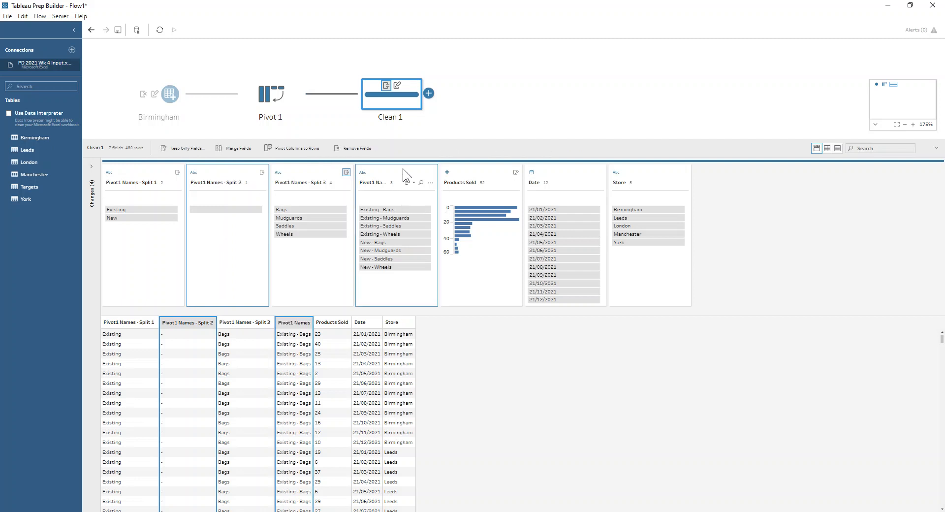
pyautogui.click(360, 148)
# Rename the first split field to customer type and the remaining split field to Product
pyautogui.doubleClick(121, 182)
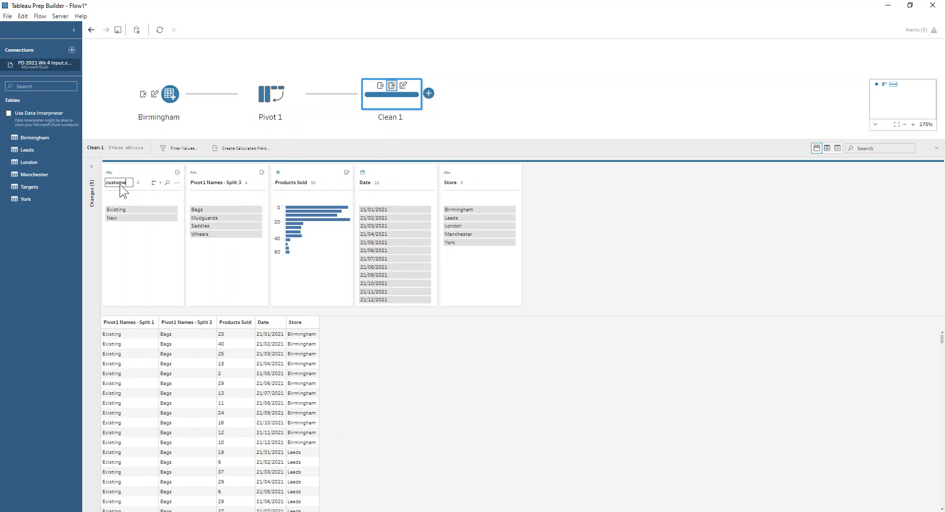
pyautogui.write('customer type')
pyautogui.press('Return')
pyautogui.doubleClick(193, 182)
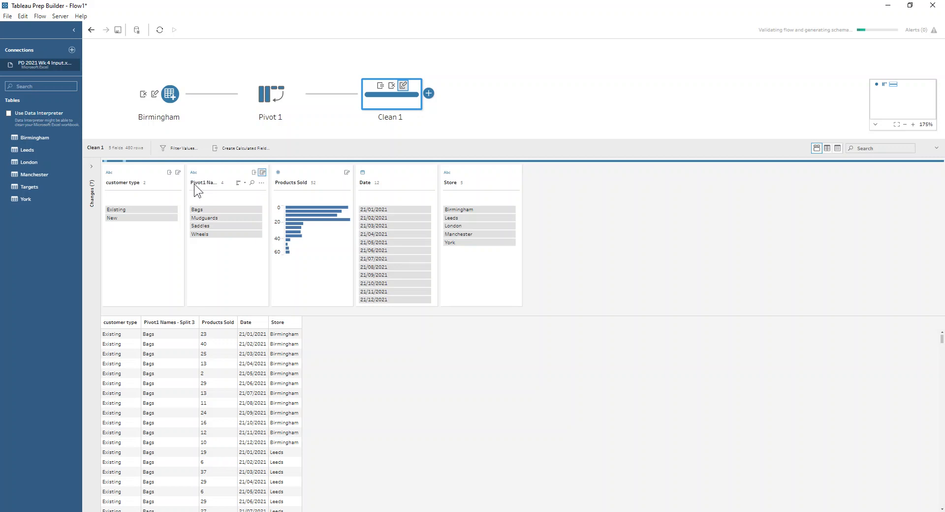
pyautogui.press('Return')
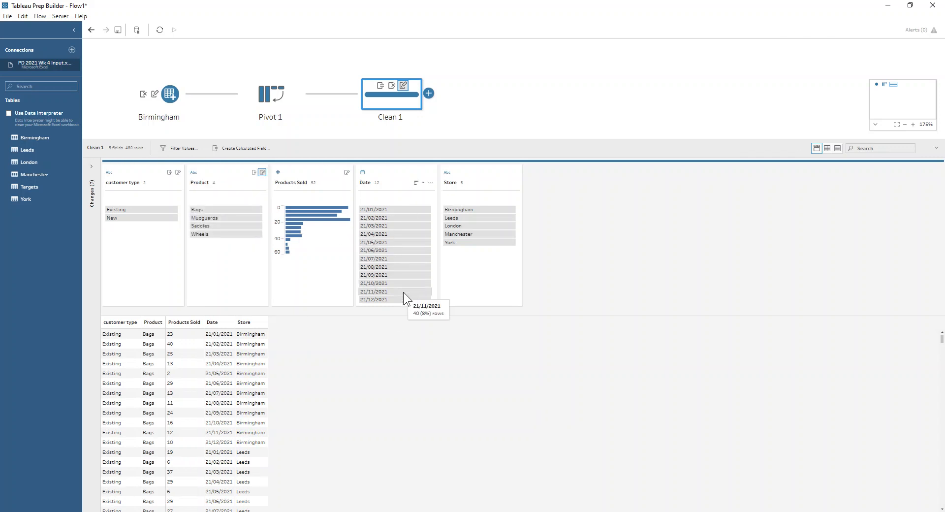
# Convert the Date field to Quarter Number
pyautogui.click(431, 183)
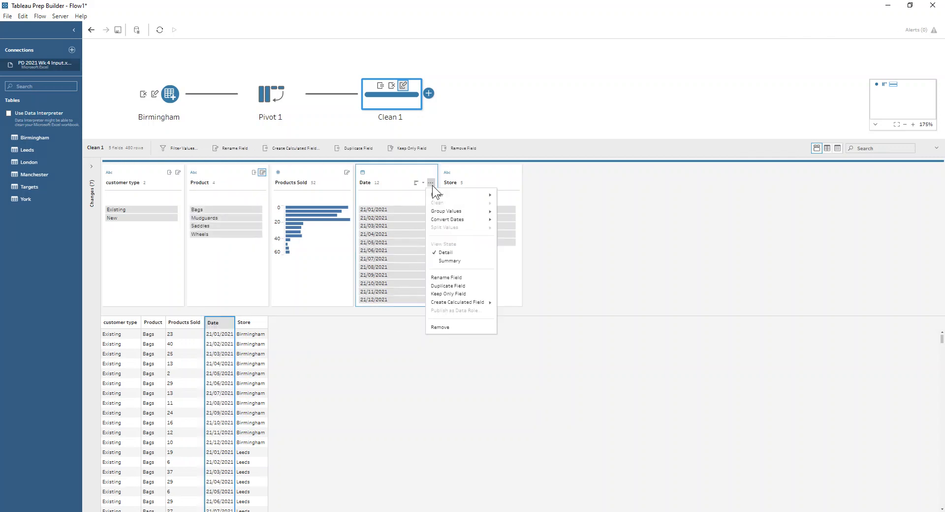
pyautogui.moveTo(447, 219)
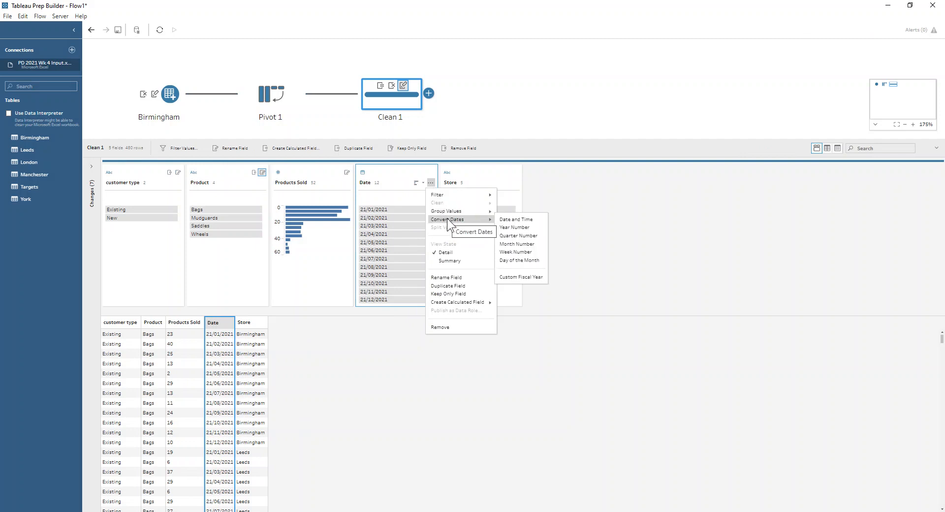
pyautogui.click(503, 235)
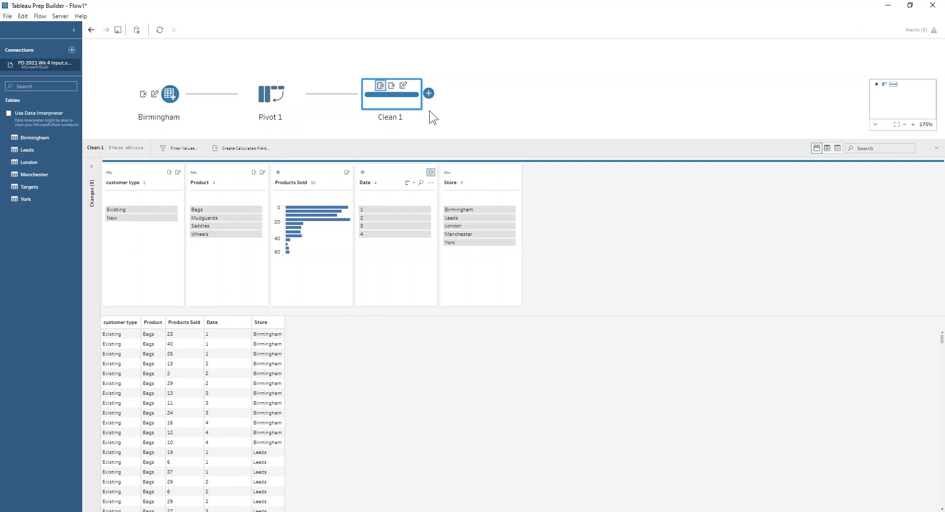
# Add an Aggregate step grouping by Store and Date and summing Products Sold
pyautogui.click(429, 94)
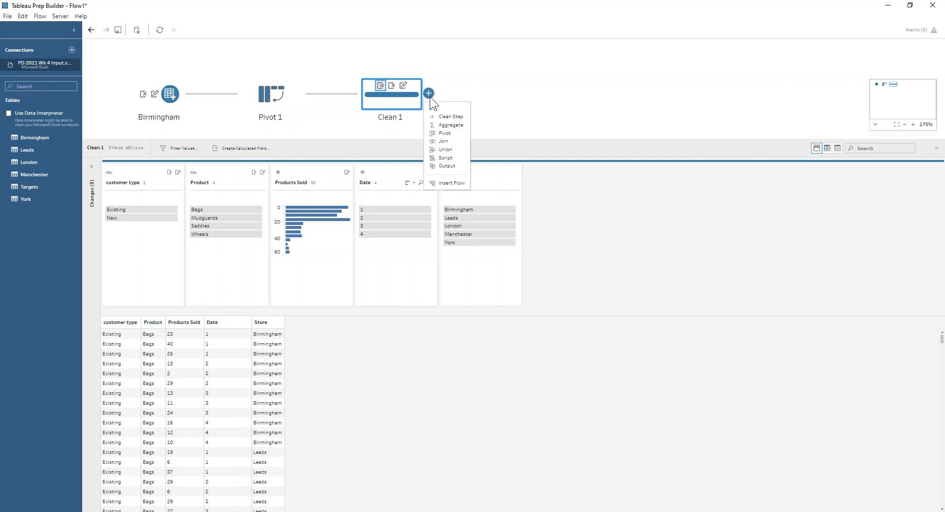
pyautogui.click(448, 125)
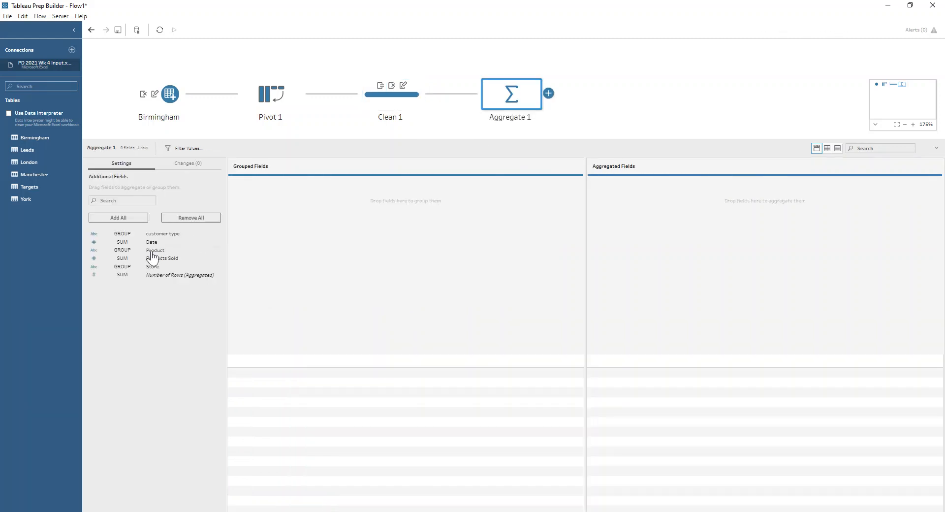
pyautogui.moveTo(152, 267); pyautogui.dragTo(259, 252)
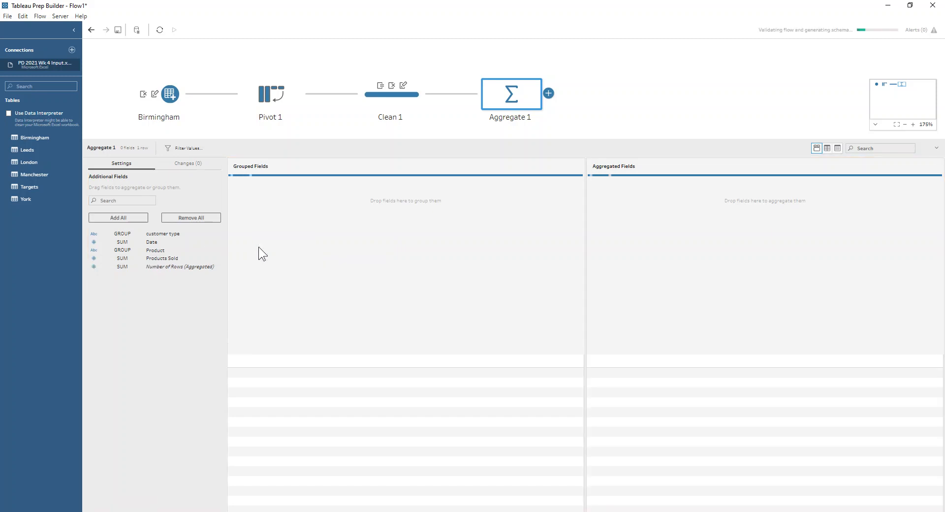
pyautogui.click(126, 243)
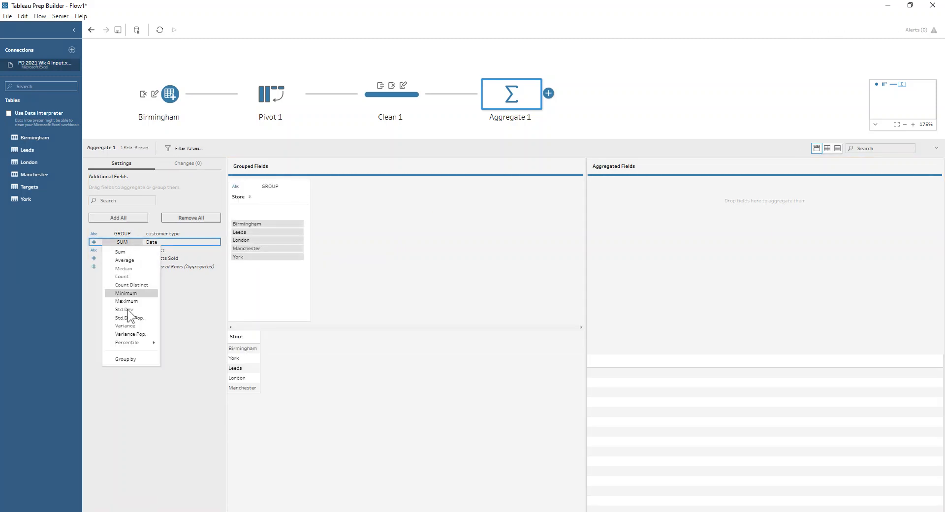
pyautogui.click(119, 359)
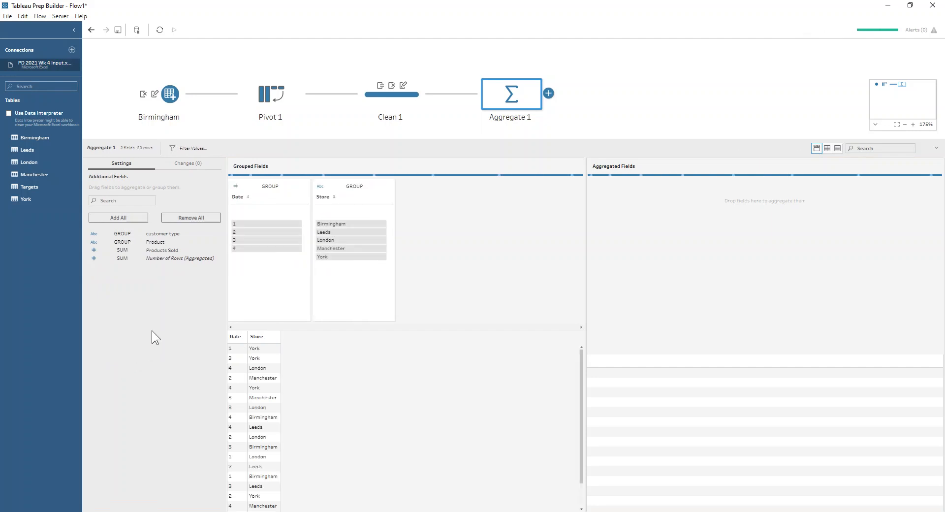
pyautogui.moveTo(173, 255); pyautogui.dragTo(597, 299)
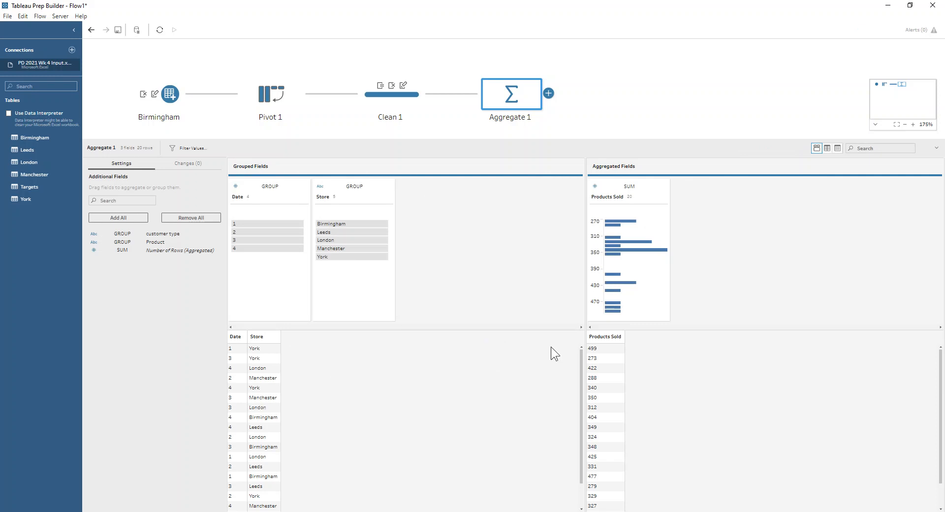
pyautogui.moveTo(491, 140); pyautogui.dragTo(494, 197)
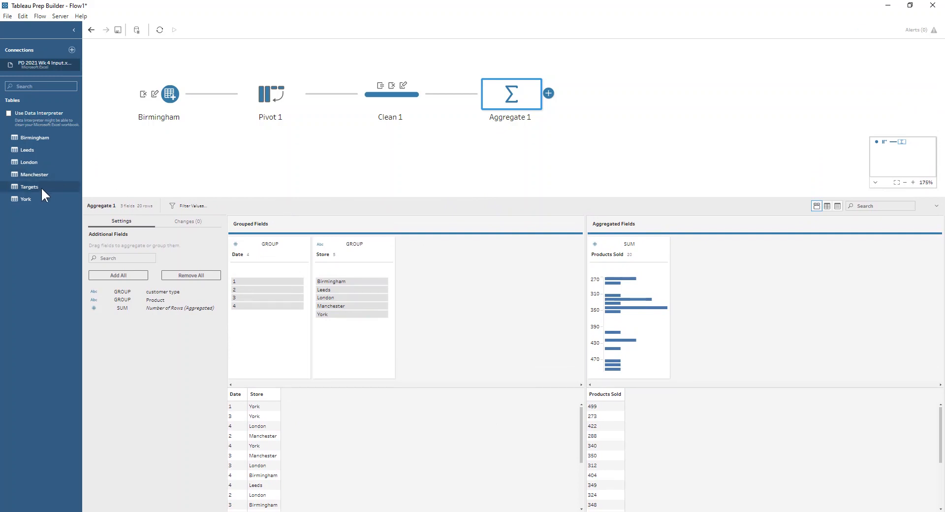
# Add the Targets table to the flow and join it to the Aggregate 1 step
pyautogui.moveTo(46, 188); pyautogui.dragTo(139, 160)
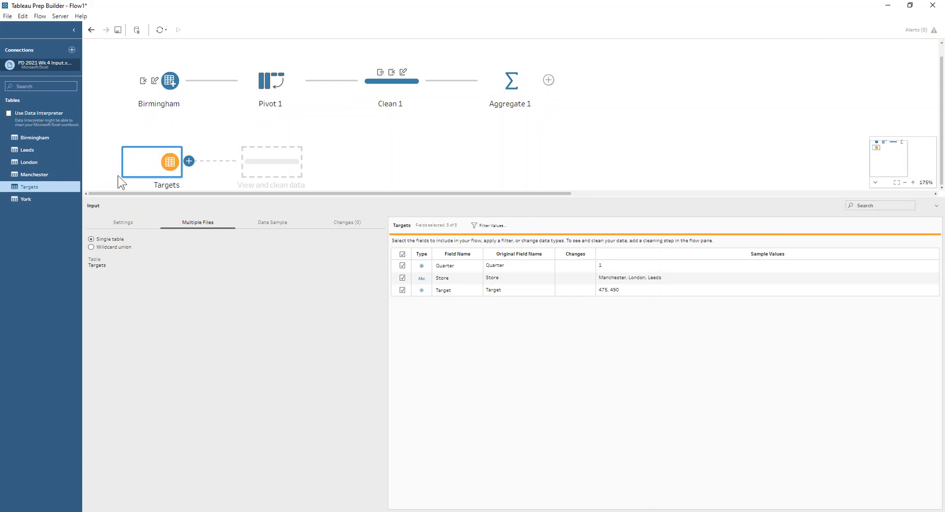
pyautogui.moveTo(146, 166); pyautogui.dragTo(568, 92)
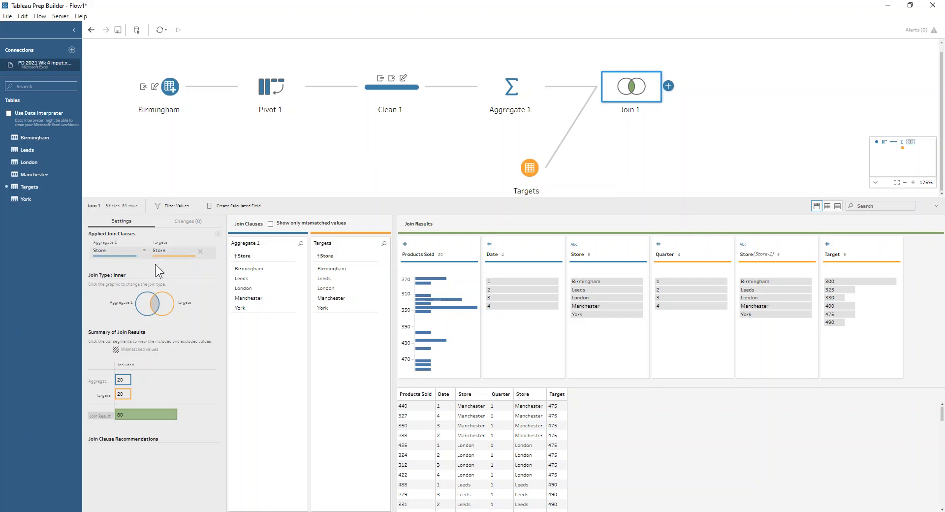
# Add a second join clause matching Aggregate 1's Date to Targets' Quarter
pyautogui.moveTo(123, 379)
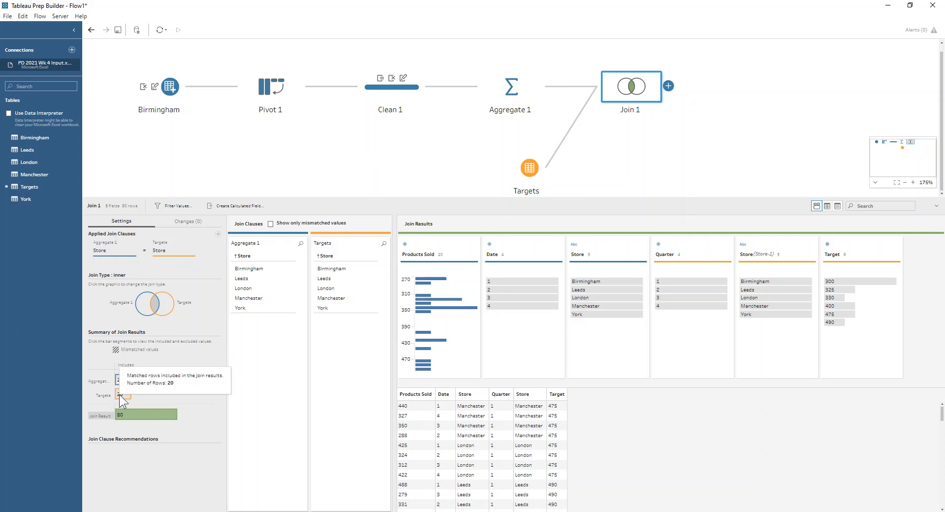
pyautogui.moveTo(125, 412)
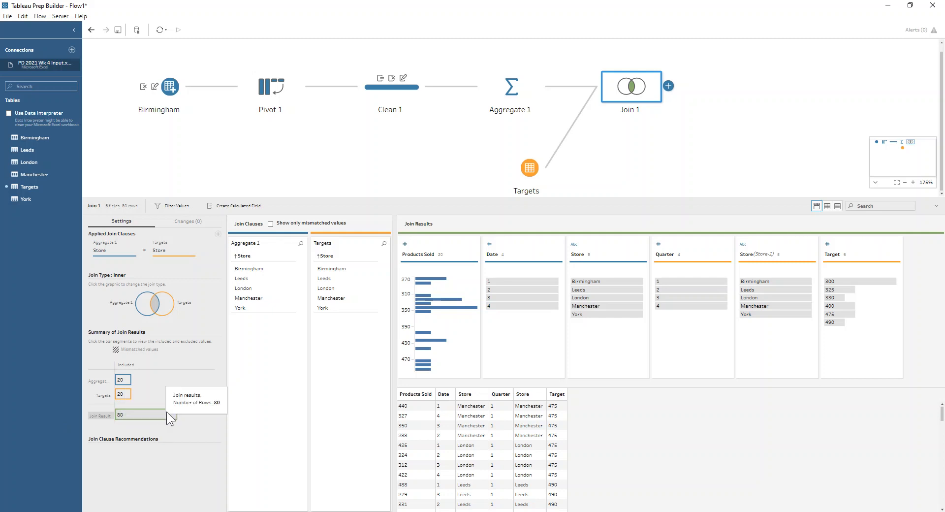
pyautogui.moveTo(171, 412)
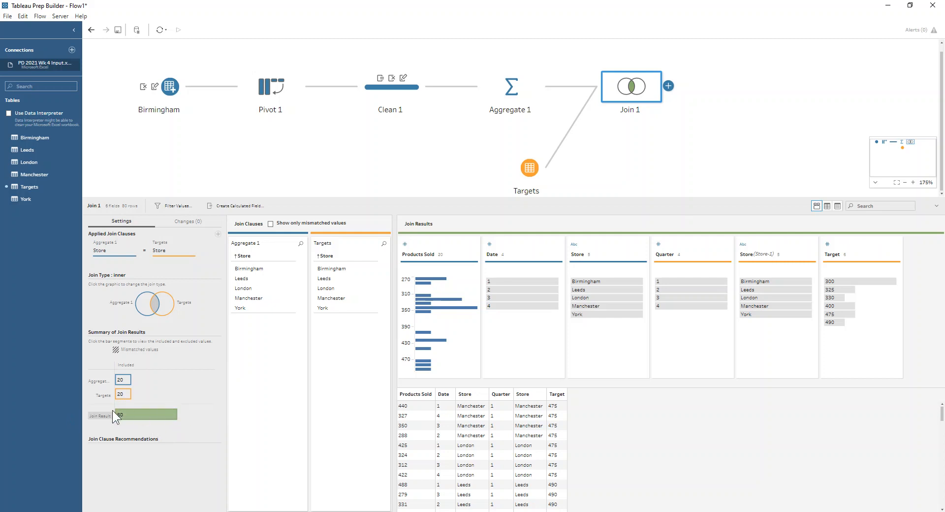
pyautogui.click(217, 234)
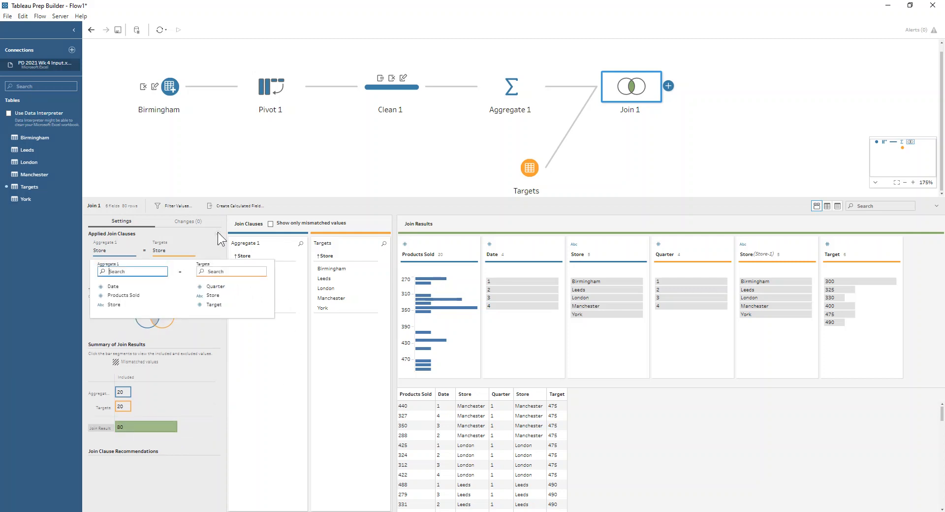
pyautogui.click(114, 288)
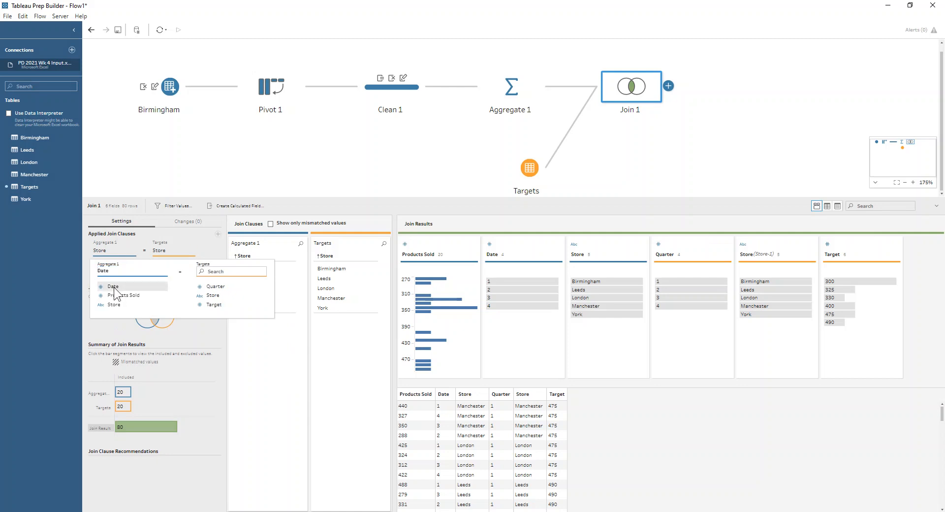
pyautogui.click(201, 289)
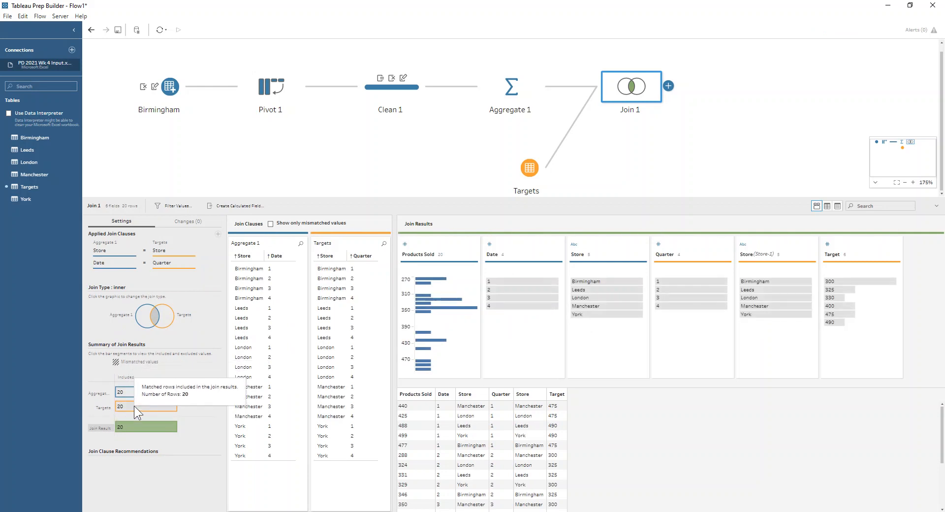
# Remove the Date field and the duplicate Store-1 field from the join results
pyautogui.moveTo(134, 428)
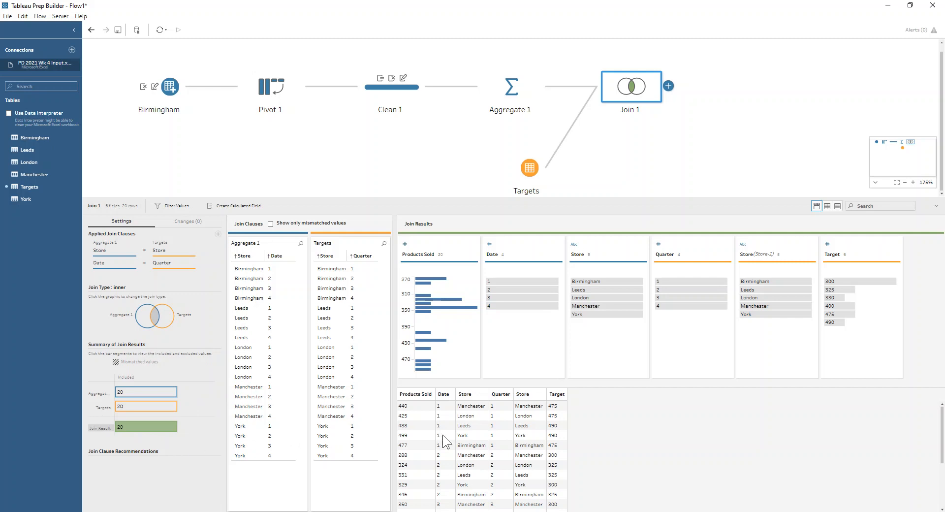
pyautogui.click(523, 241)
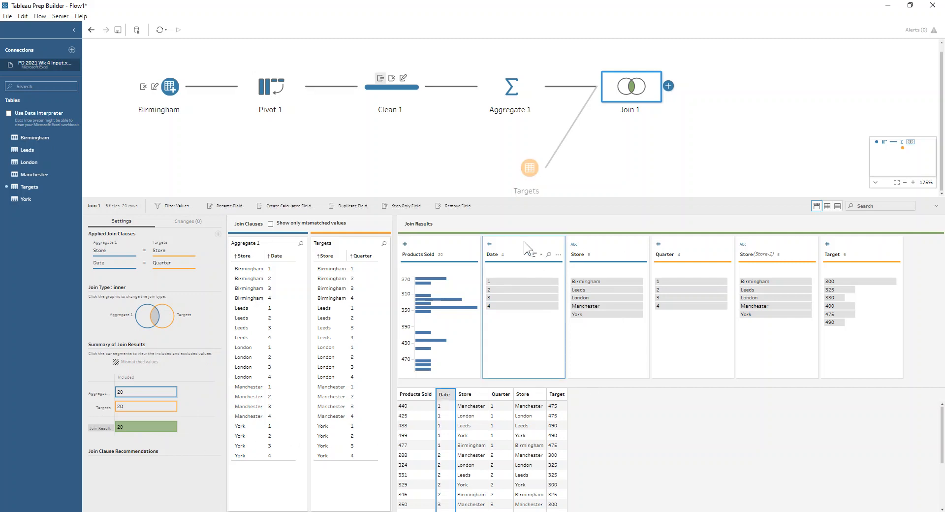
pyautogui.keyDown('ctrl'); pyautogui.click(795, 242); pyautogui.keyUp('ctrl')
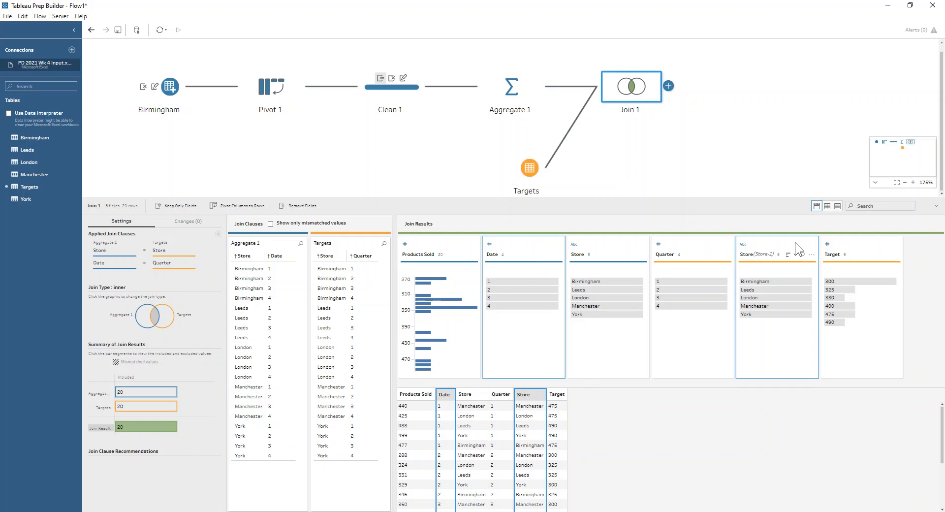
pyautogui.click(297, 206)
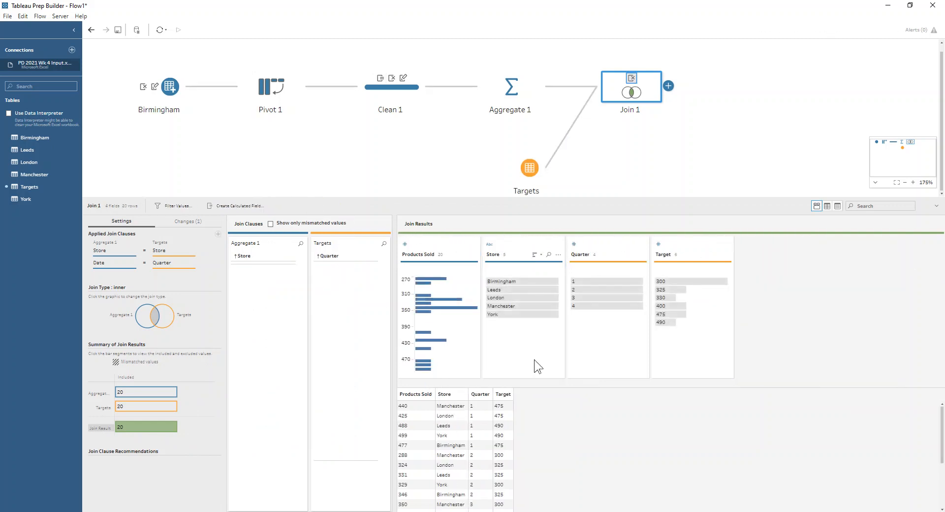
# Add a Clean step after Join 1 and create a calculated field Variance to Target as [Products Sold]-[Target]
pyautogui.click(669, 86)
pyautogui.click(682, 105)
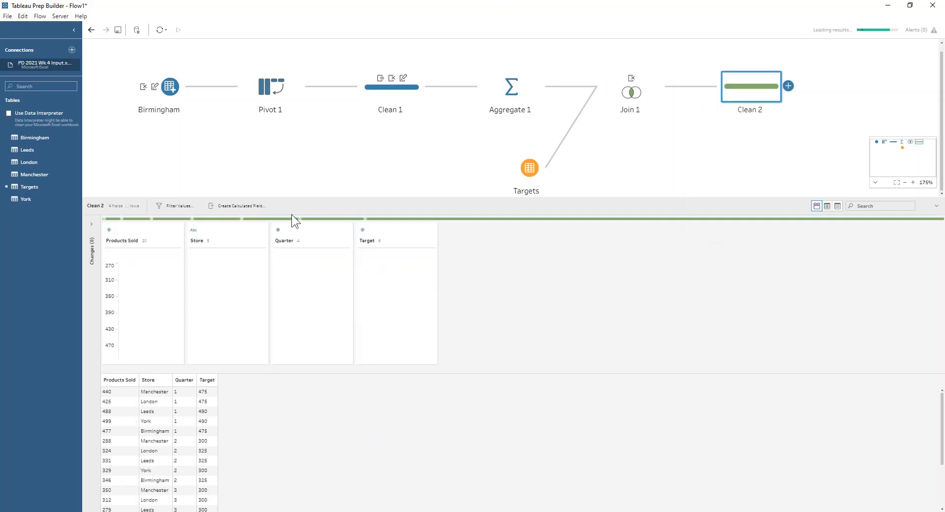
pyautogui.click(244, 205)
pyautogui.write('Variance to Target')
pyautogui.click(337, 237)
pyautogui.write('poz')
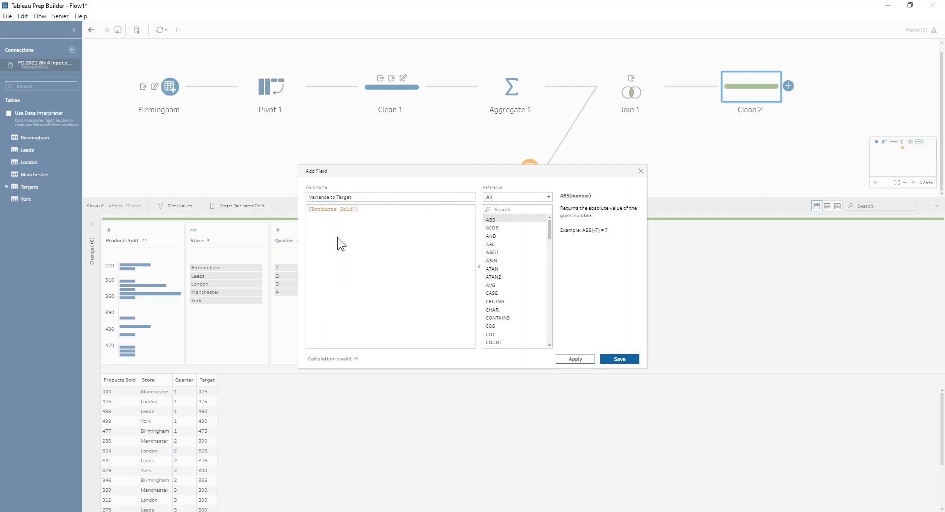
pyautogui.write('-targ')
pyautogui.press('Return')
pyautogui.click(622, 356)
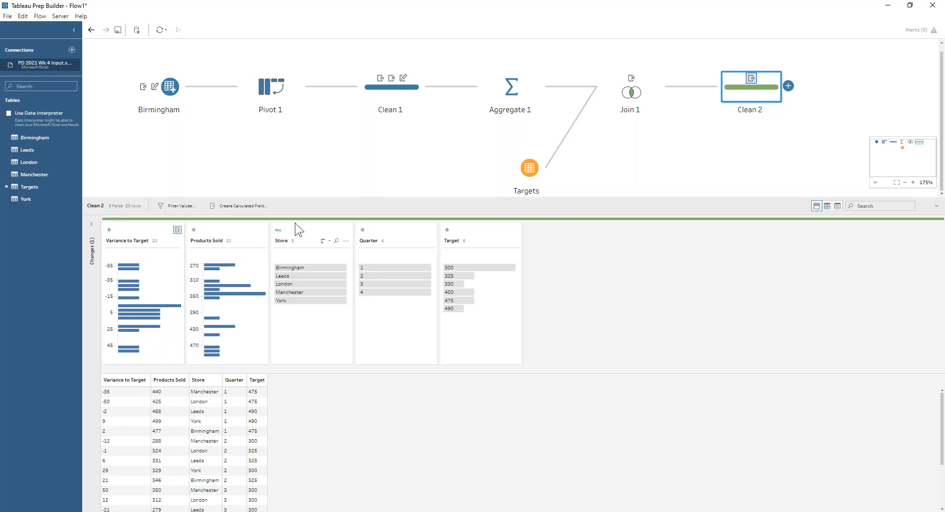
# Reorder the fields so Quarter and Store come first and Variance to Target comes last
pyautogui.moveTo(374, 232); pyautogui.dragTo(106, 232)
pyautogui.moveTo(379, 232); pyautogui.dragTo(183, 229)
pyautogui.moveTo(296, 228); pyautogui.dragTo(524, 233)
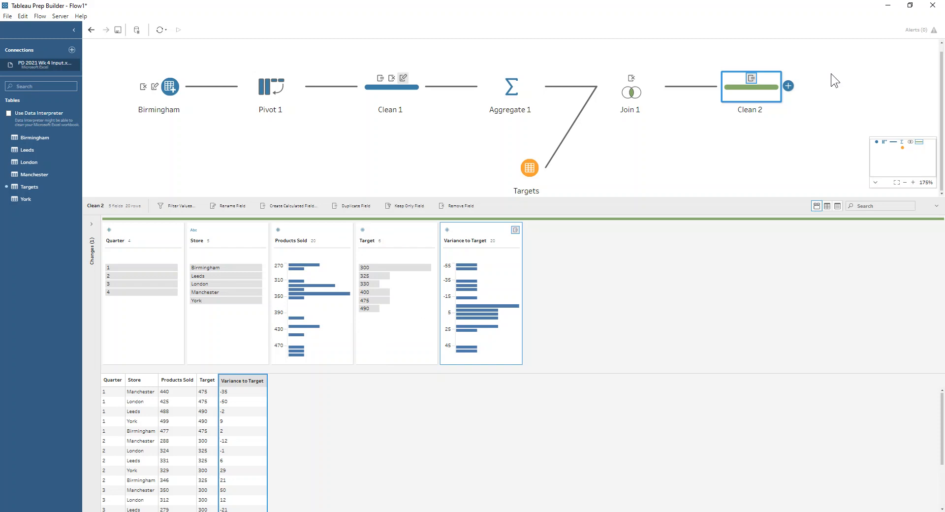
# Add another Clean step and create a Rank field ordered by Variance to Target, grouped by Quarter
pyautogui.click(787, 87)
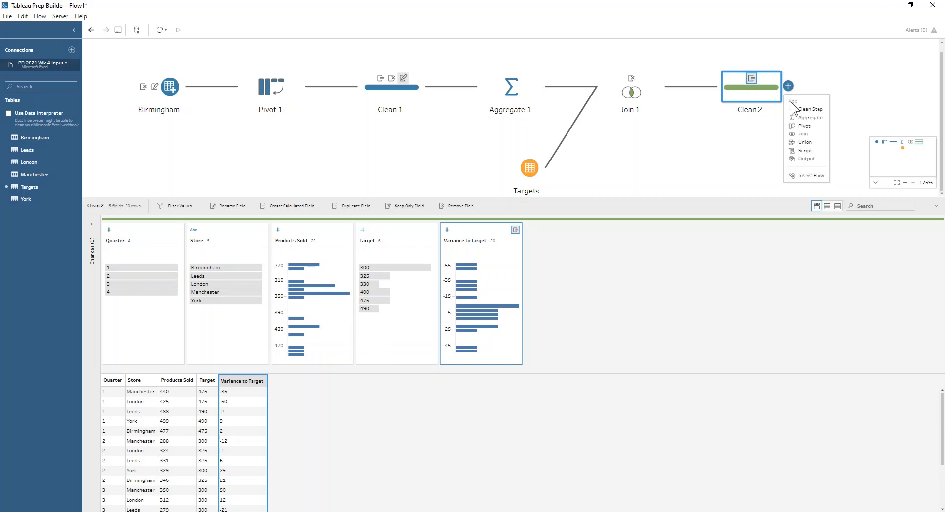
pyautogui.click(791, 101)
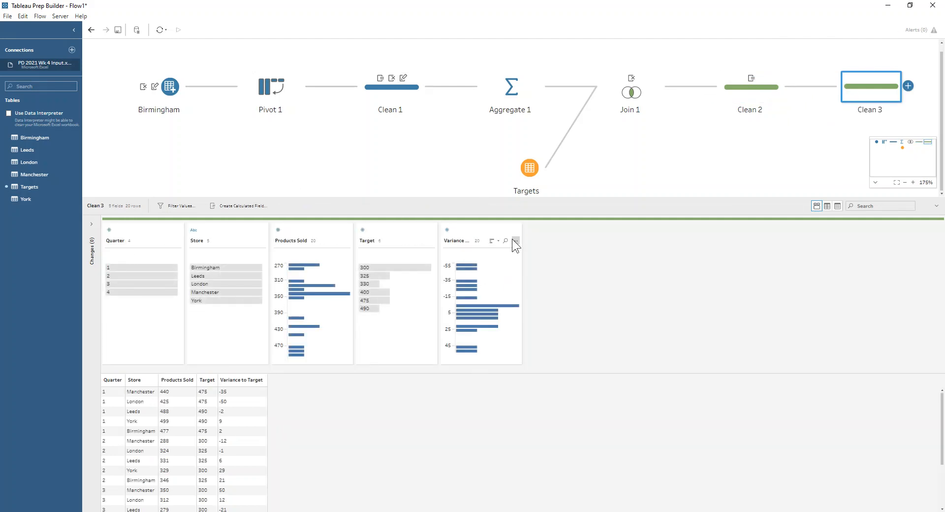
pyautogui.click(512, 239)
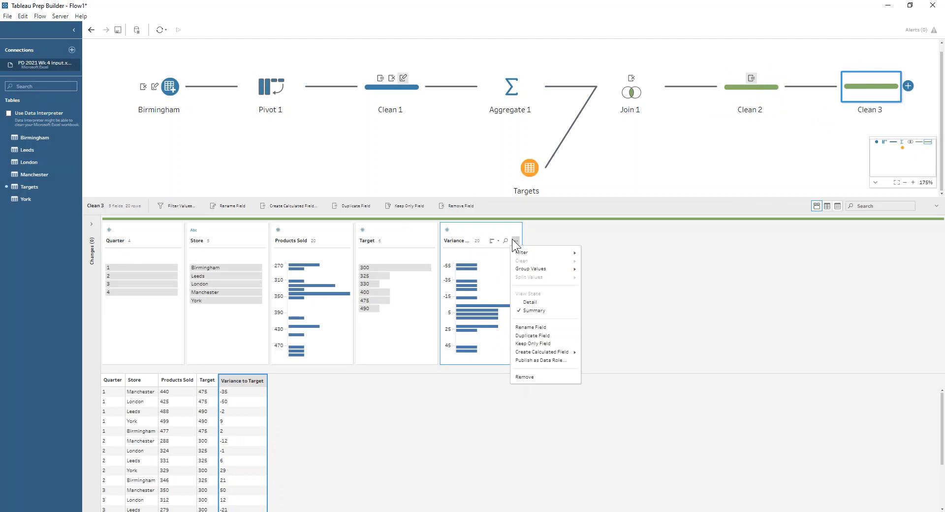
pyautogui.moveTo(557, 351)
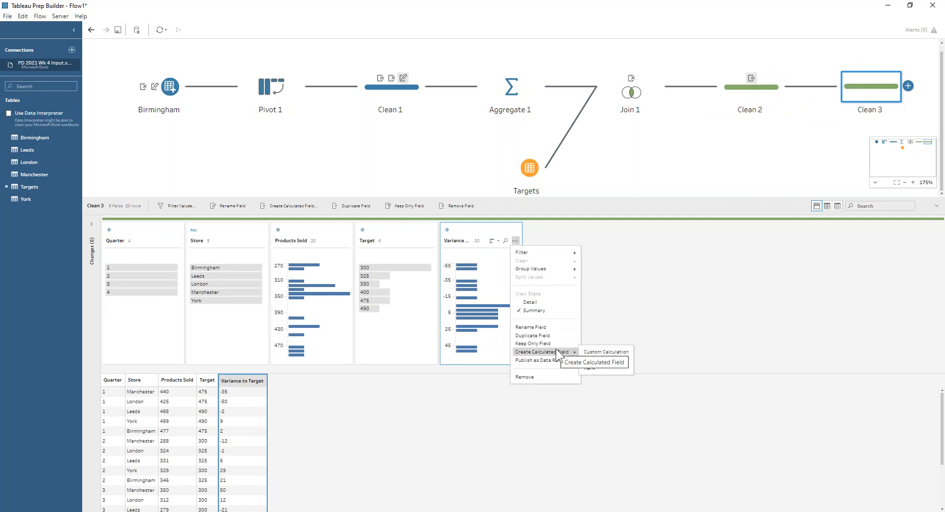
pyautogui.click(613, 371)
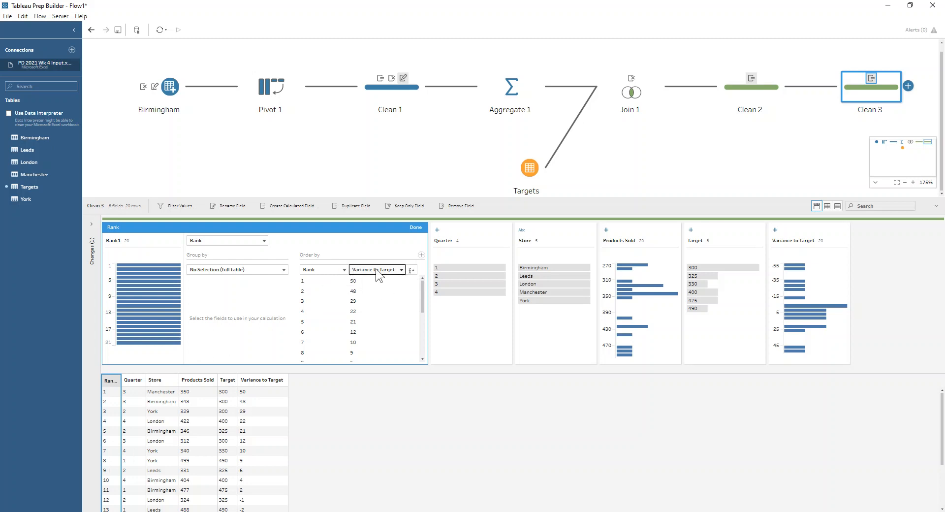
pyautogui.click(413, 271)
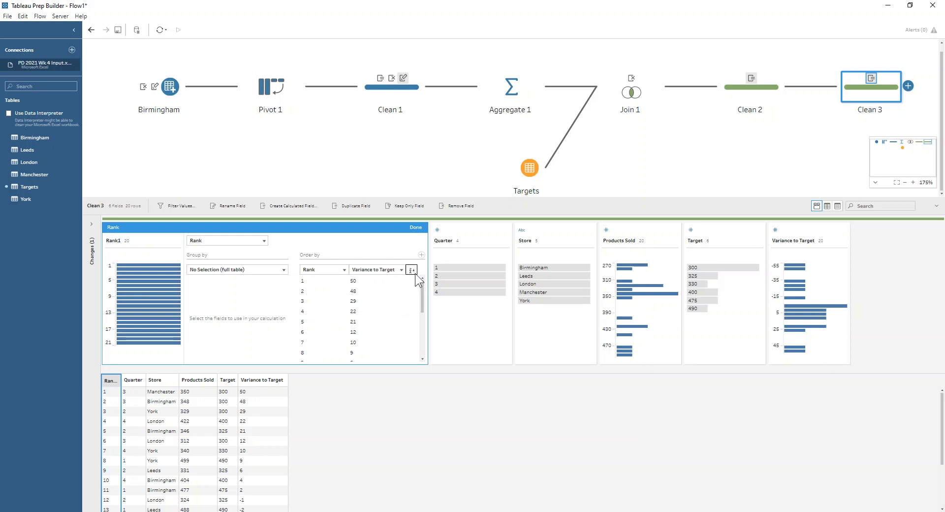
pyautogui.click(279, 274)
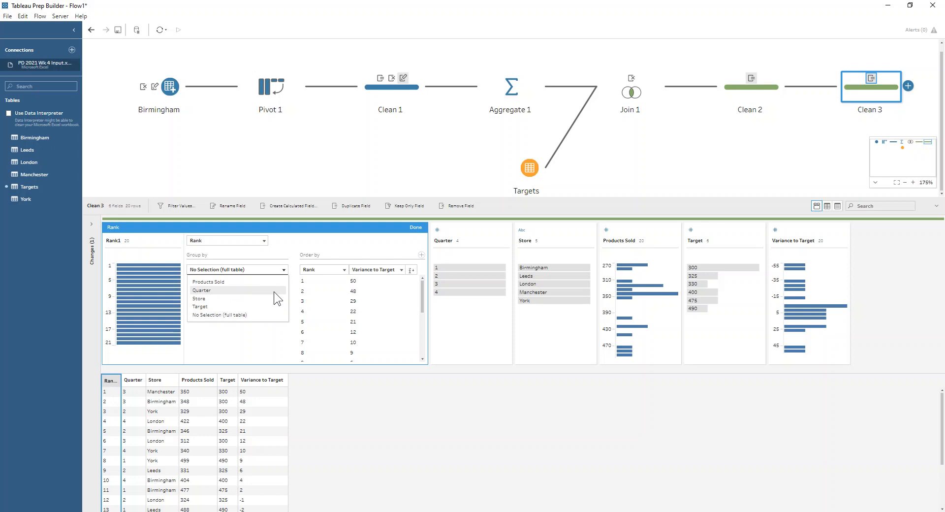
pyautogui.click(274, 291)
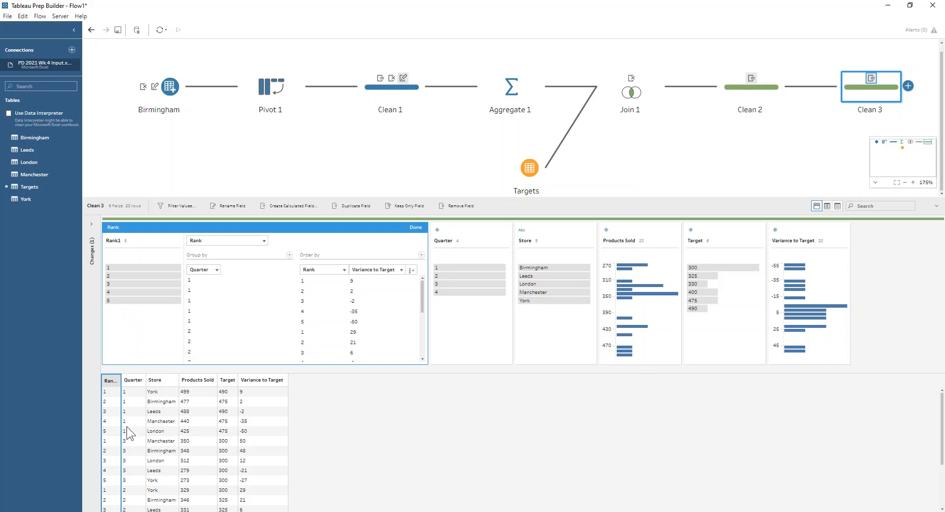
# Rename the rank field from Rank1 to Rank and close the rank editor
pyautogui.doubleClick(117, 240)
pyautogui.click(128, 242)
pyautogui.press('BackSpace')
pyautogui.press('Return')
pyautogui.click(414, 228)
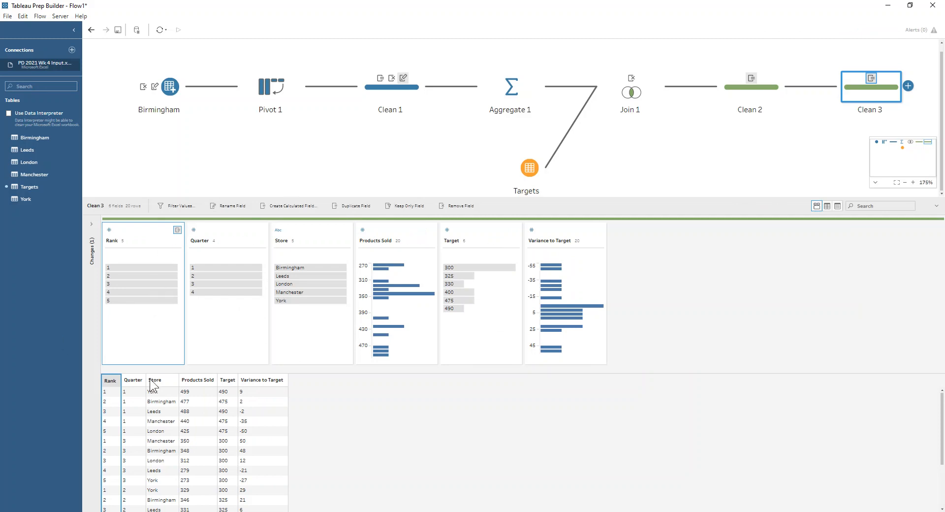